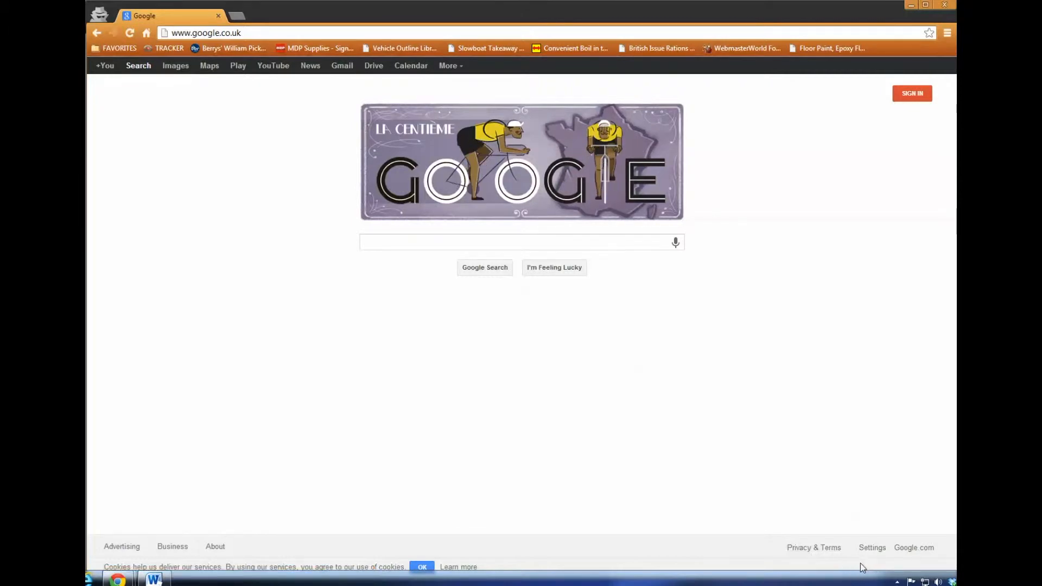
{"action": "left_click", "coordinate": [271, 34]}
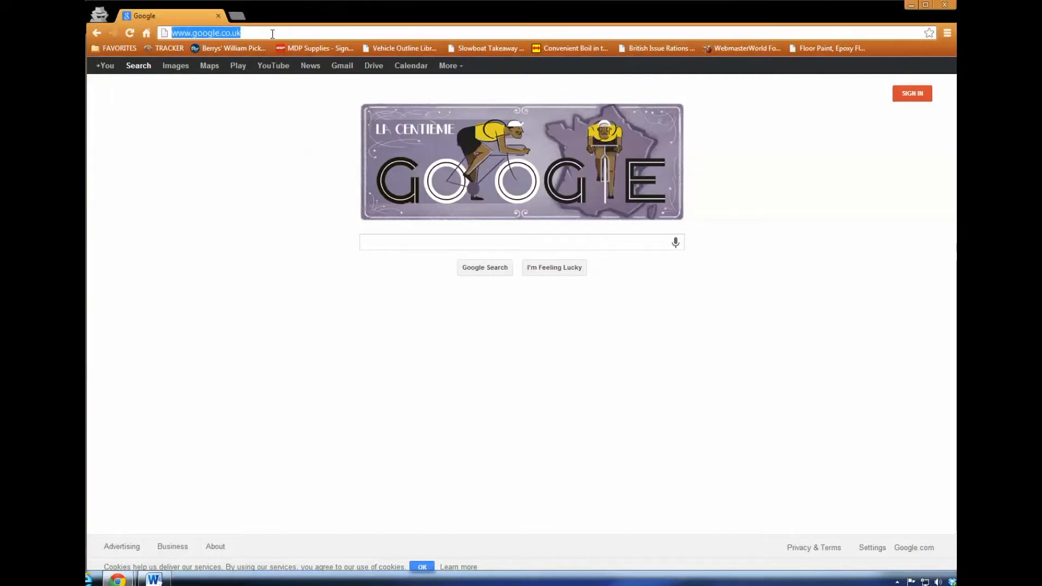
{"action": "type", "text": "youtube.com"}
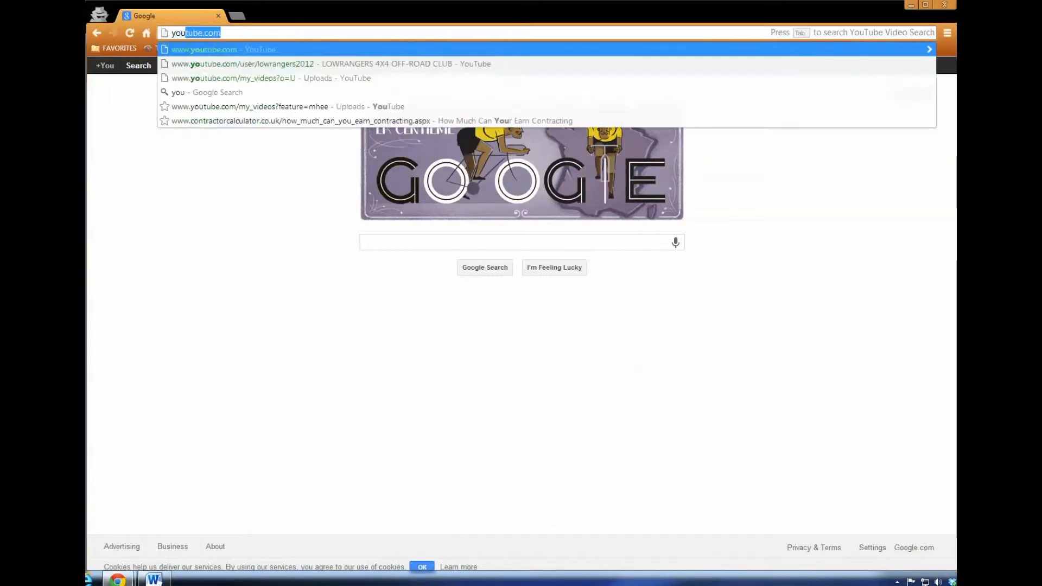
{"action": "key", "text": "Return"}
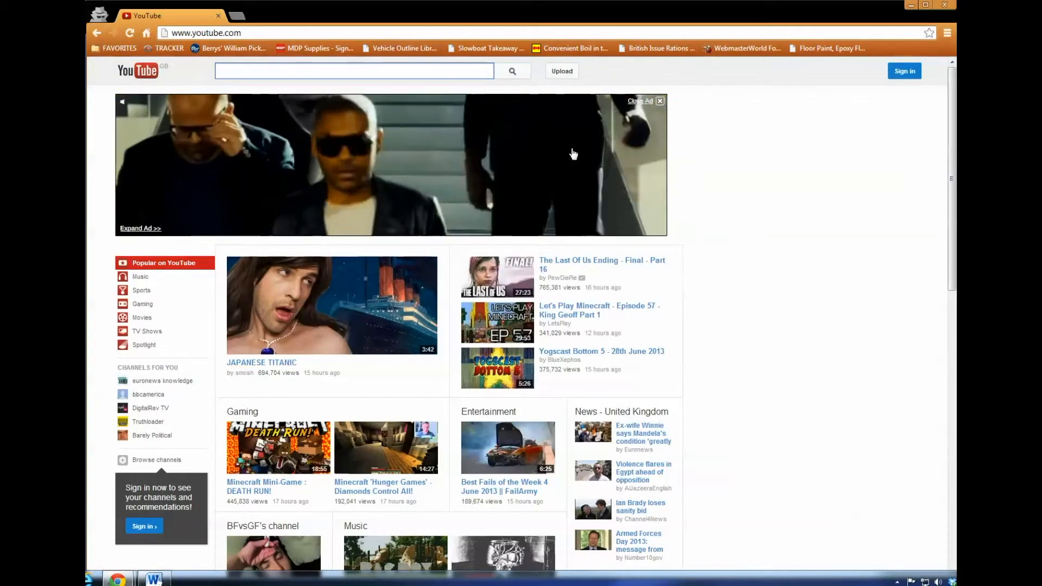
- From YouTube's Sign in, choose to create a new Google account
{"action": "left_click", "coordinate": [897, 73]}
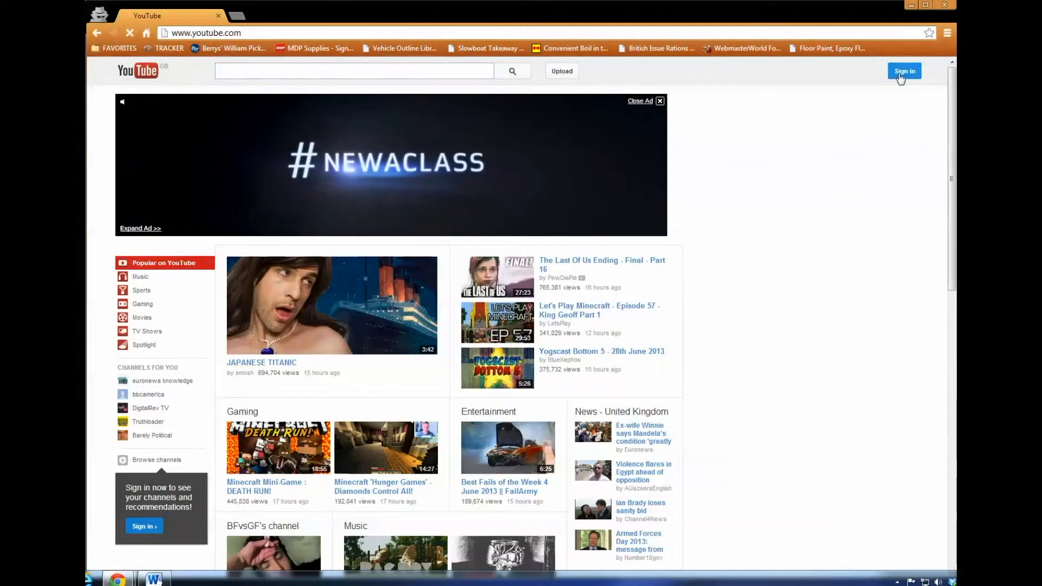
{"action": "left_click", "coordinate": [897, 79]}
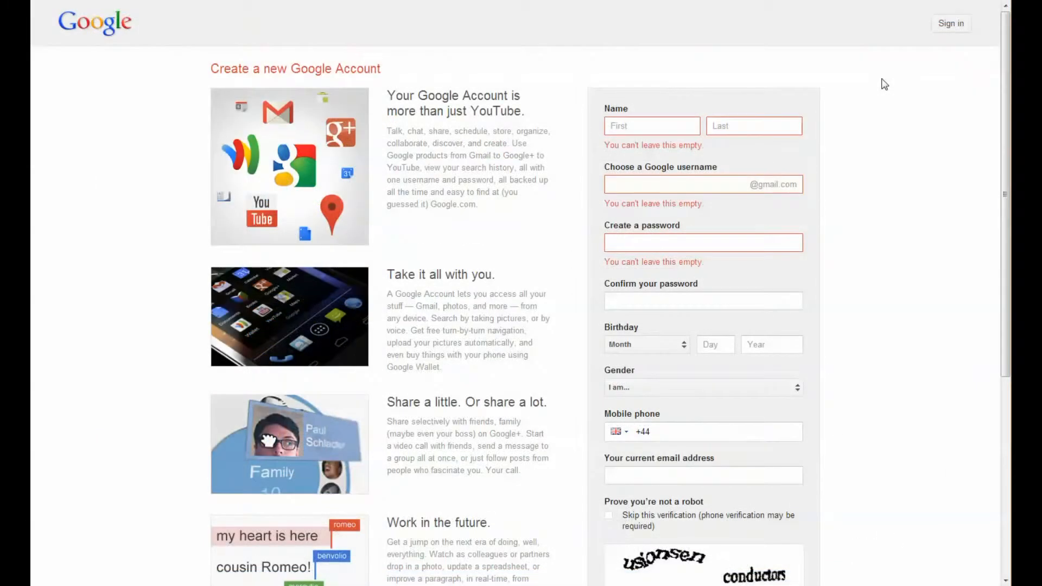
- Enter the new account's first and last name and choose a username
{"action": "left_click", "coordinate": [654, 126]}
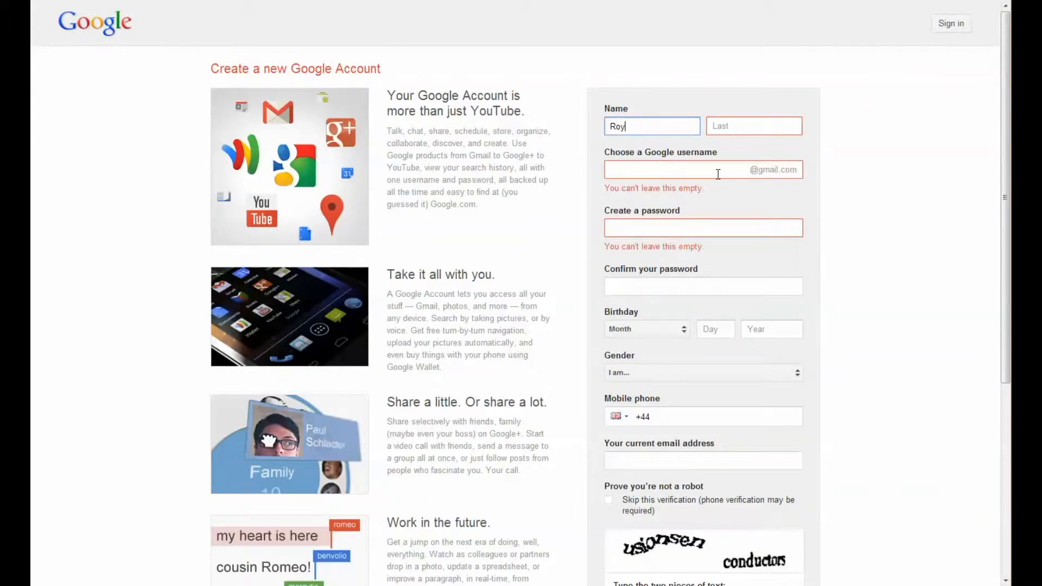
{"action": "key", "text": "Tab"}
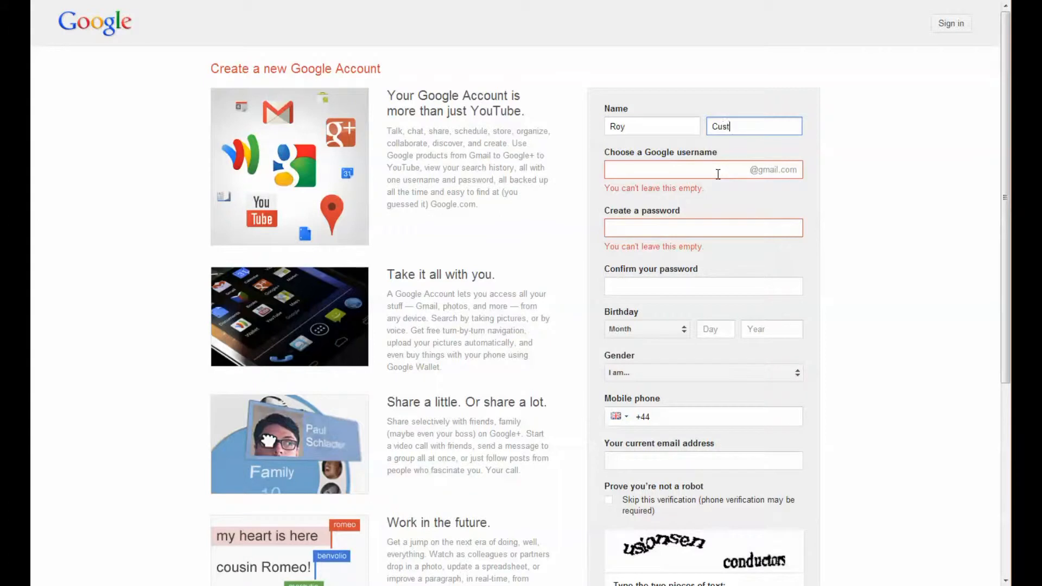
{"action": "left_click", "coordinate": [705, 169]}
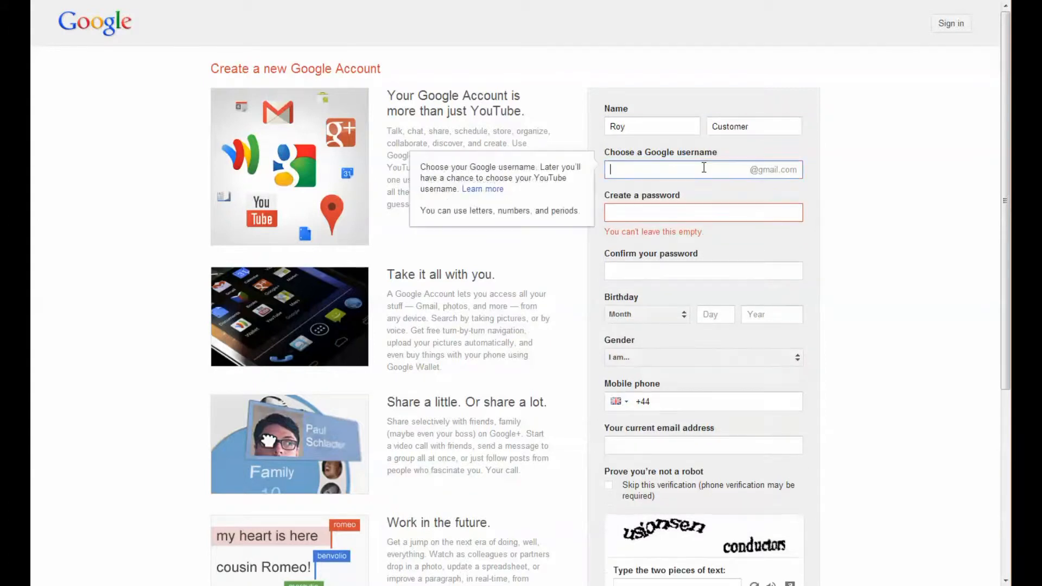
- Set and confirm the account password, then submit the signup form
{"action": "left_click", "coordinate": [710, 213]}
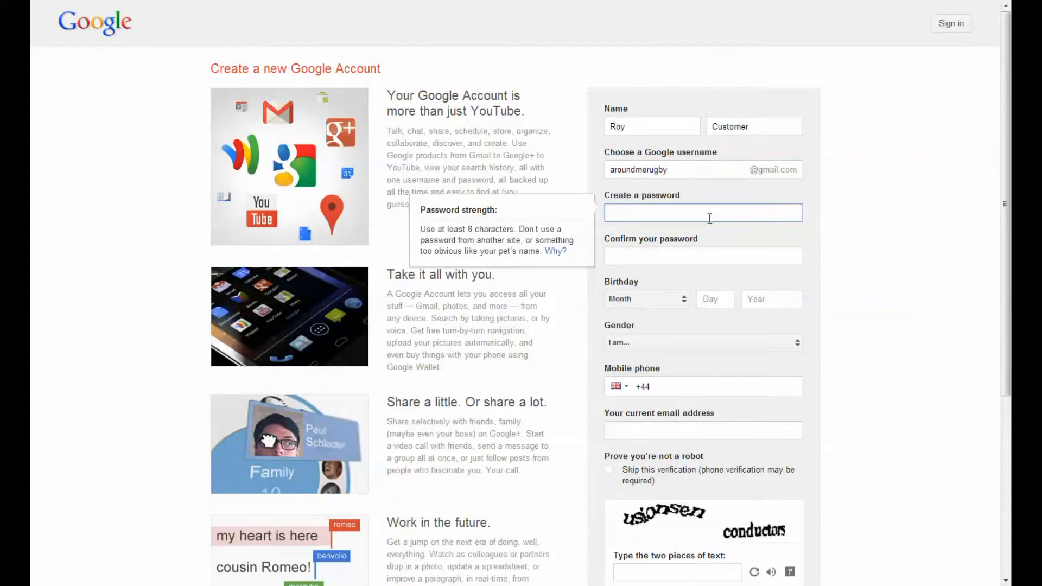
{"action": "type", "text": "•••••••••"}
{"action": "left_click", "coordinate": [705, 256]}
{"action": "type", "text": "•••••"}
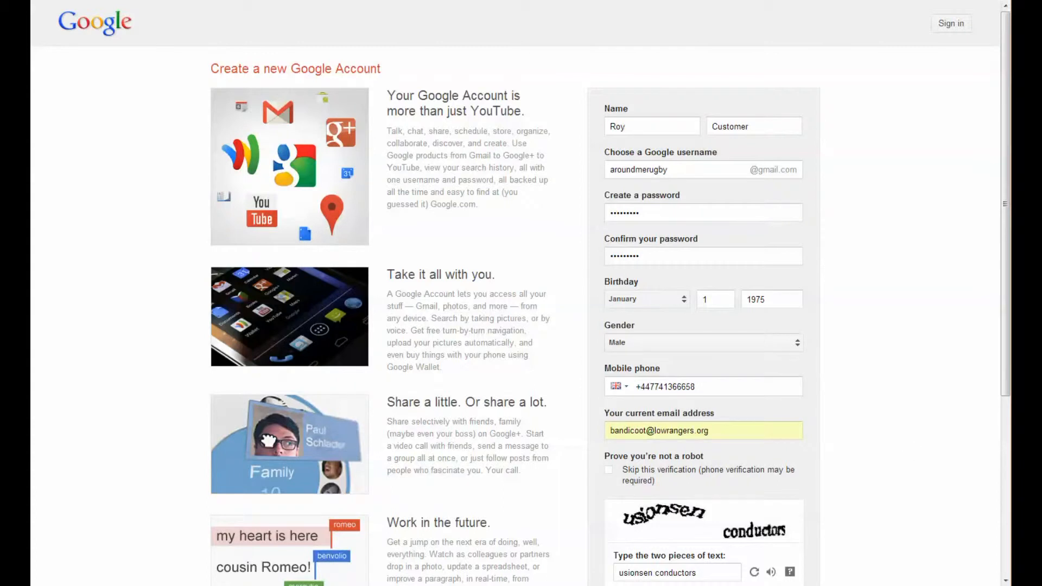
{"action": "scroll", "coordinate": [1007, 369], "scroll_direction": "down", "scroll_amount": 4}
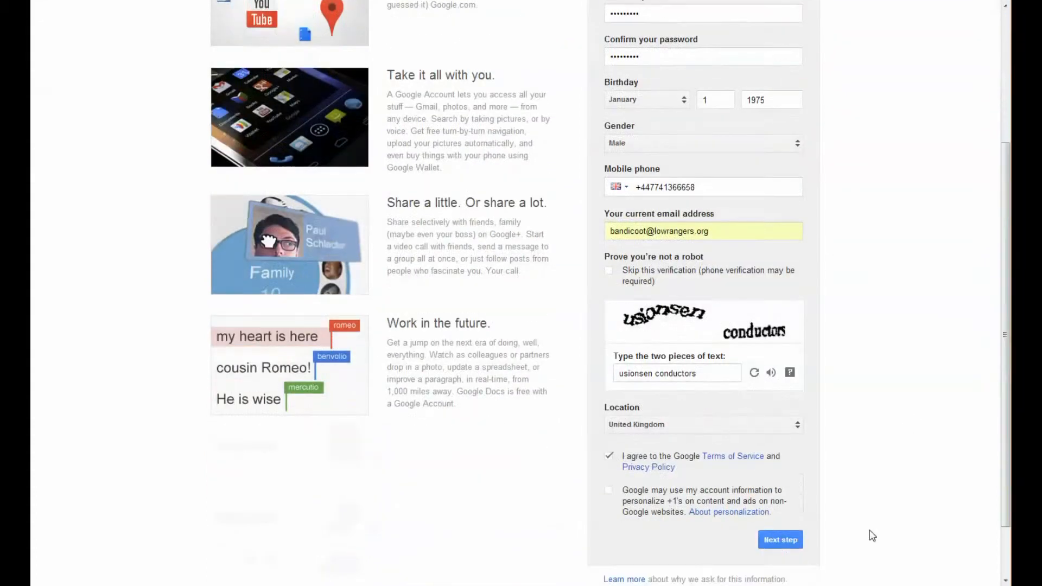
{"action": "left_click", "coordinate": [780, 540]}
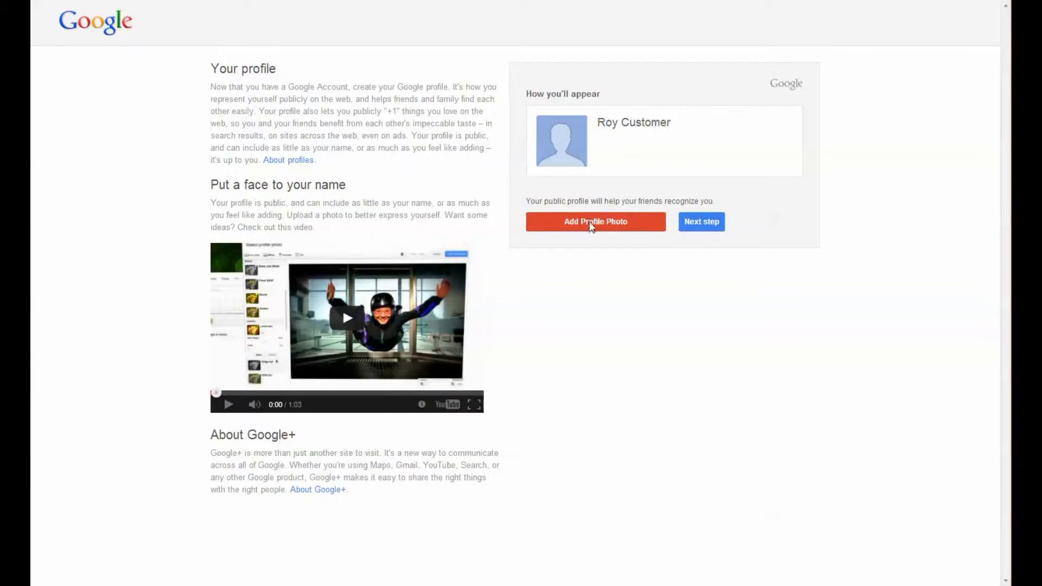
- Skip the profile photo and return to YouTube signed in with the new account
{"action": "left_click", "coordinate": [710, 229]}
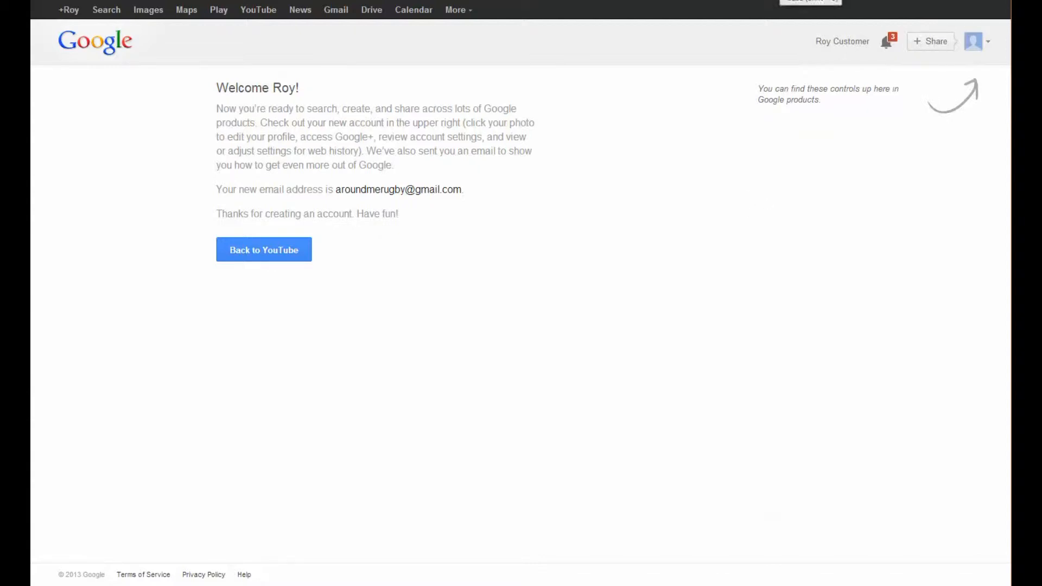
{"action": "left_click", "coordinate": [278, 252]}
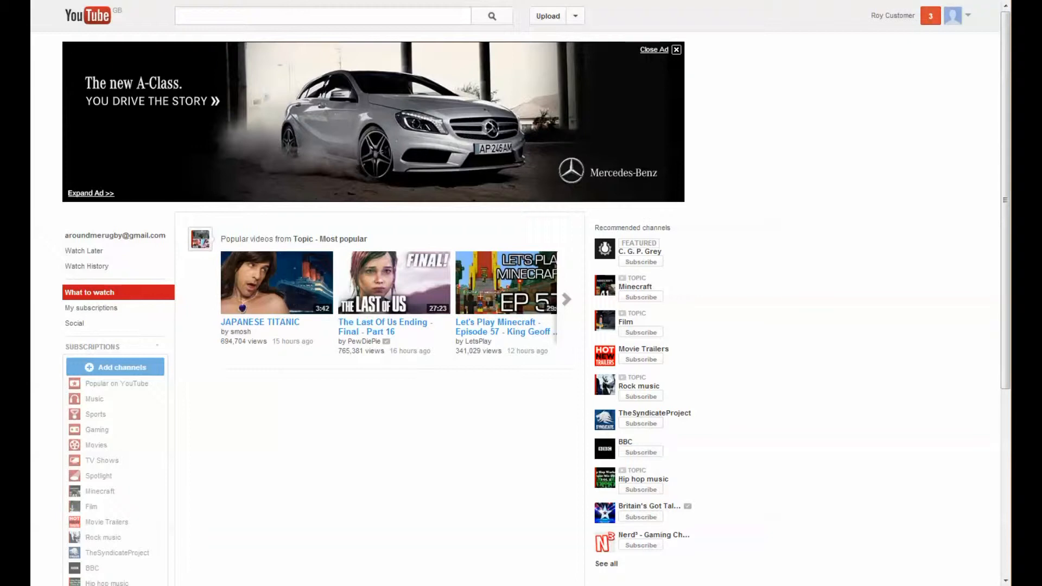
- Confirm uploading under the new account's name, dismiss the email notice, and choose files to upload
{"action": "left_click", "coordinate": [549, 18]}
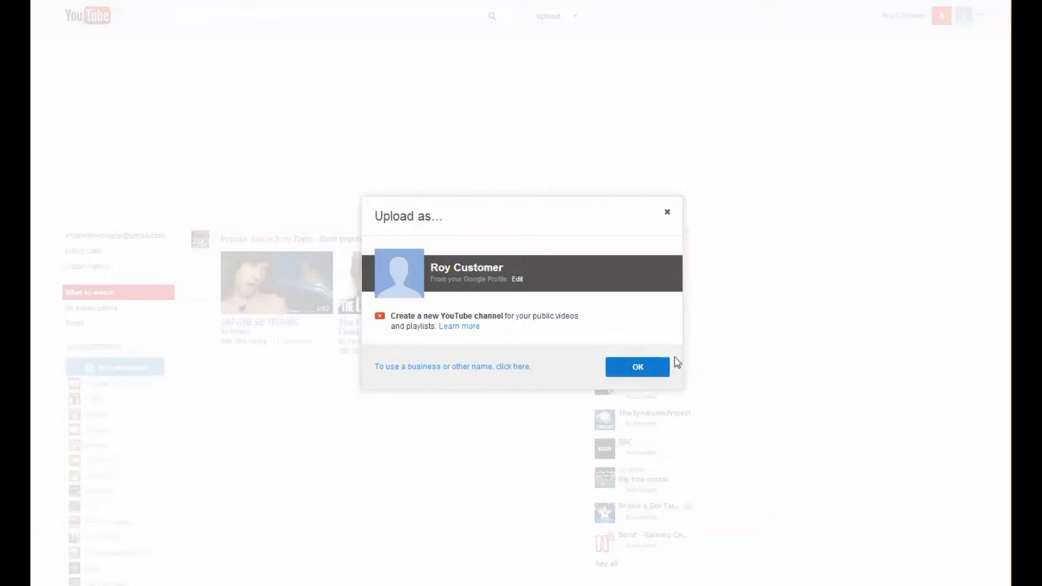
{"action": "left_click", "coordinate": [638, 368]}
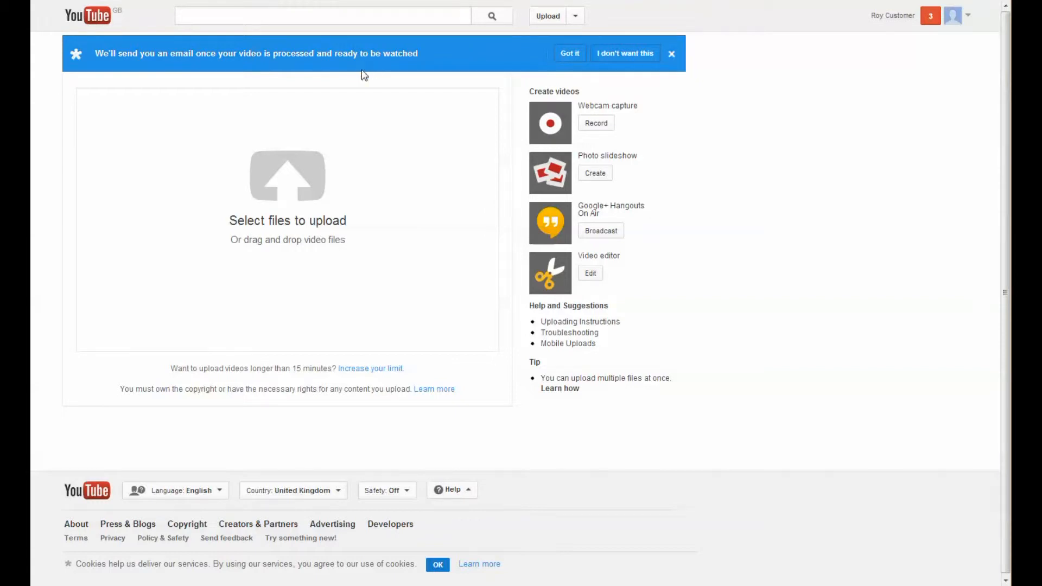
{"action": "left_click", "coordinate": [673, 55]}
{"action": "left_click", "coordinate": [289, 146]}
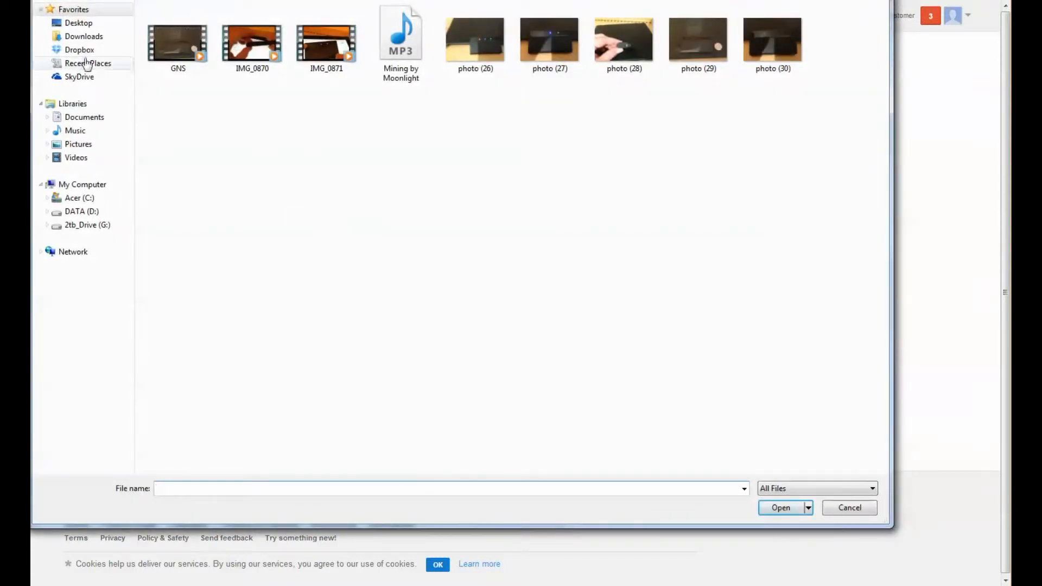
- Upload the 'GNS 5870 MFI GPS Receiver for Apple Devices' video from the Desktop
{"action": "left_click", "coordinate": [79, 23]}
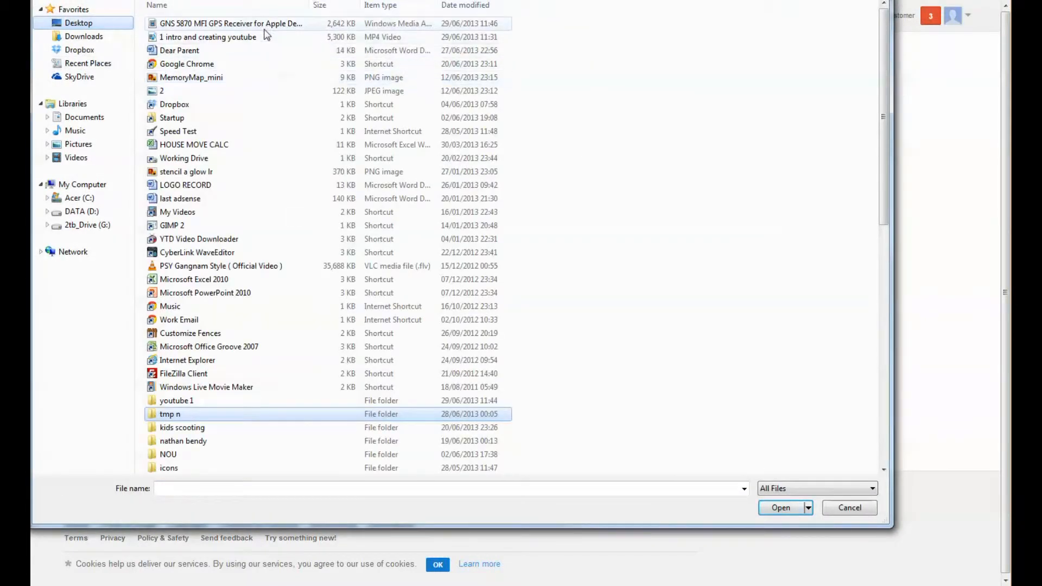
{"action": "double_click", "coordinate": [225, 25]}
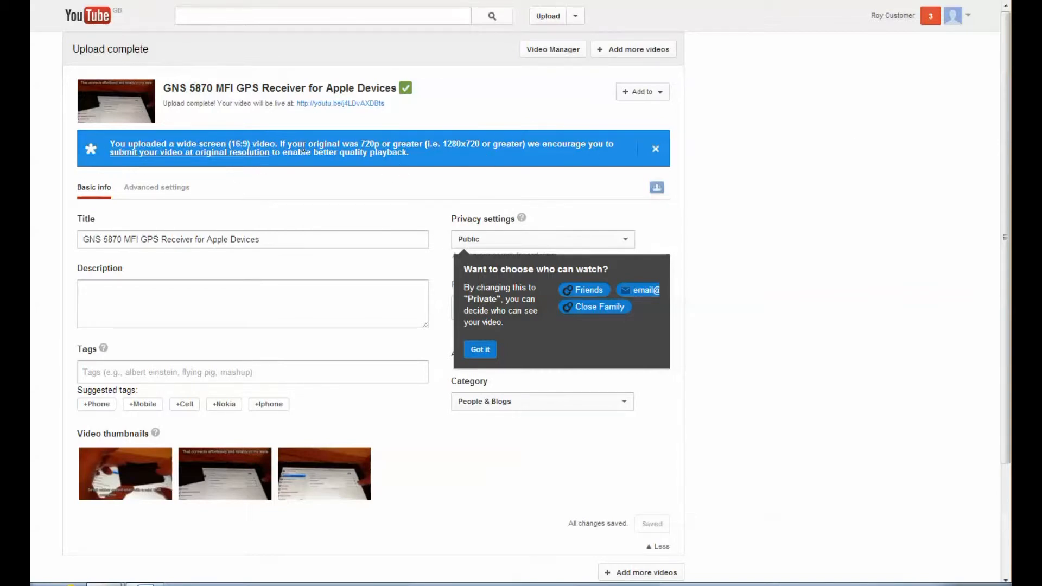
- Set the GNS 5870 video's privacy to Private and view the Uploads list
{"action": "left_click", "coordinate": [655, 149]}
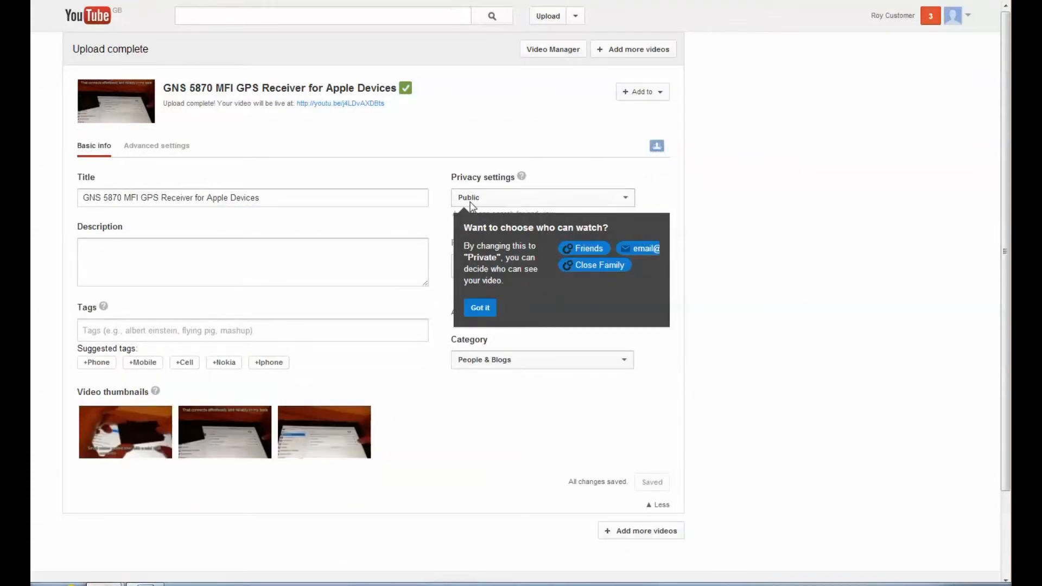
{"action": "left_click", "coordinate": [626, 198]}
{"action": "left_click", "coordinate": [596, 235]}
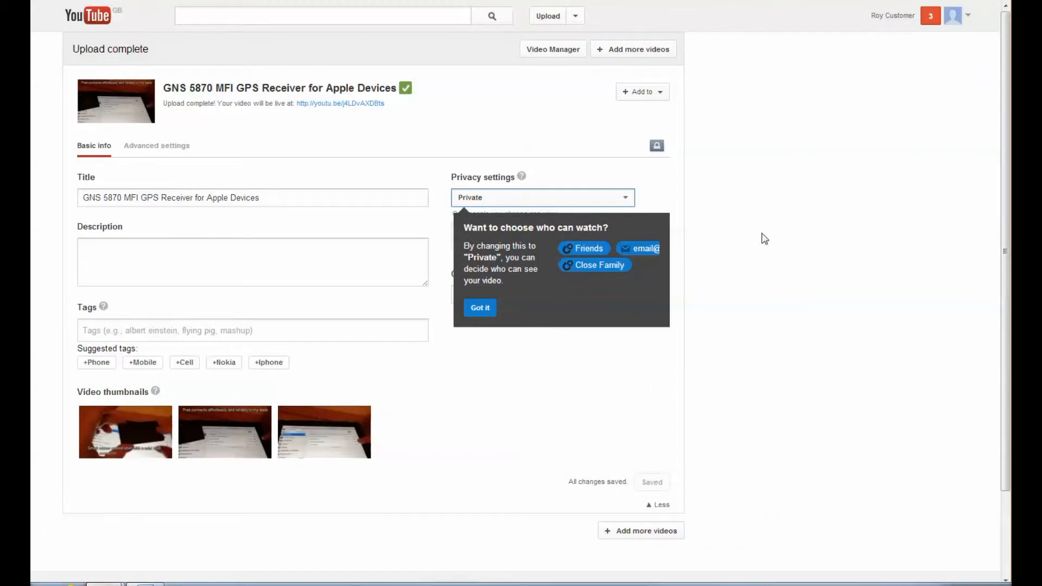
{"action": "left_click", "coordinate": [553, 51]}
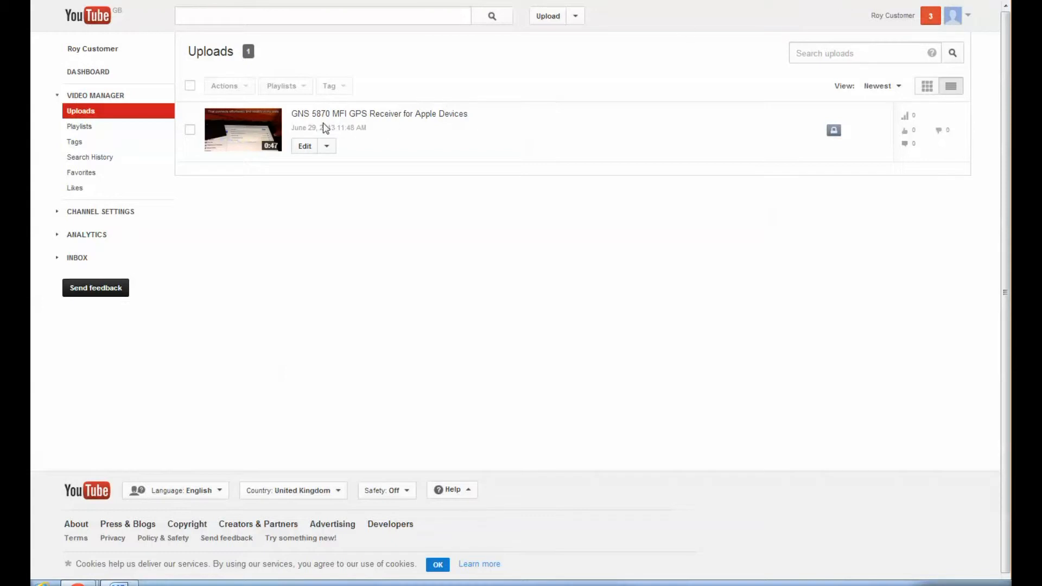
{"action": "left_click", "coordinate": [308, 147]}
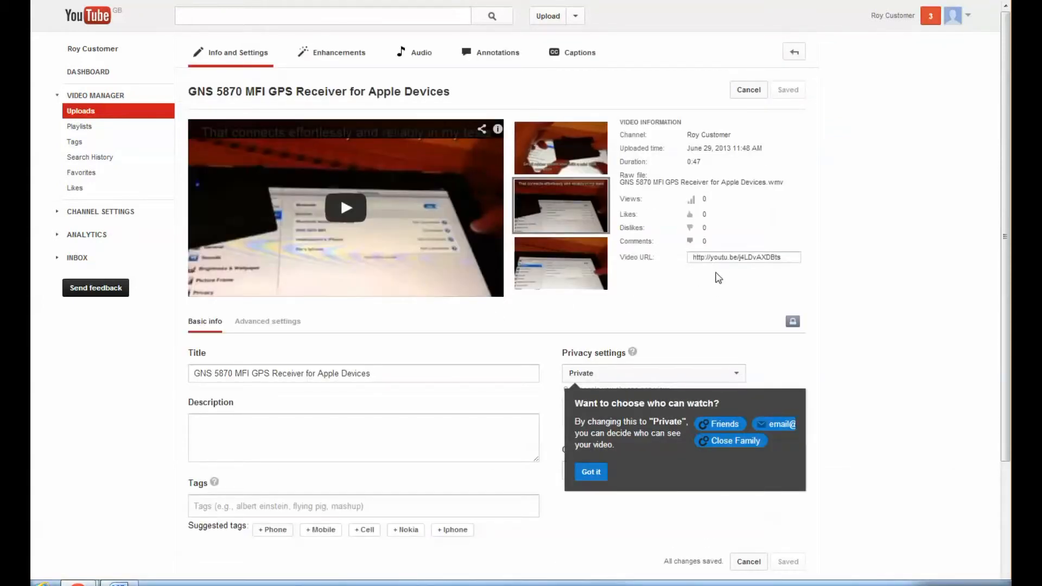
{"action": "left_click", "coordinate": [728, 259]}
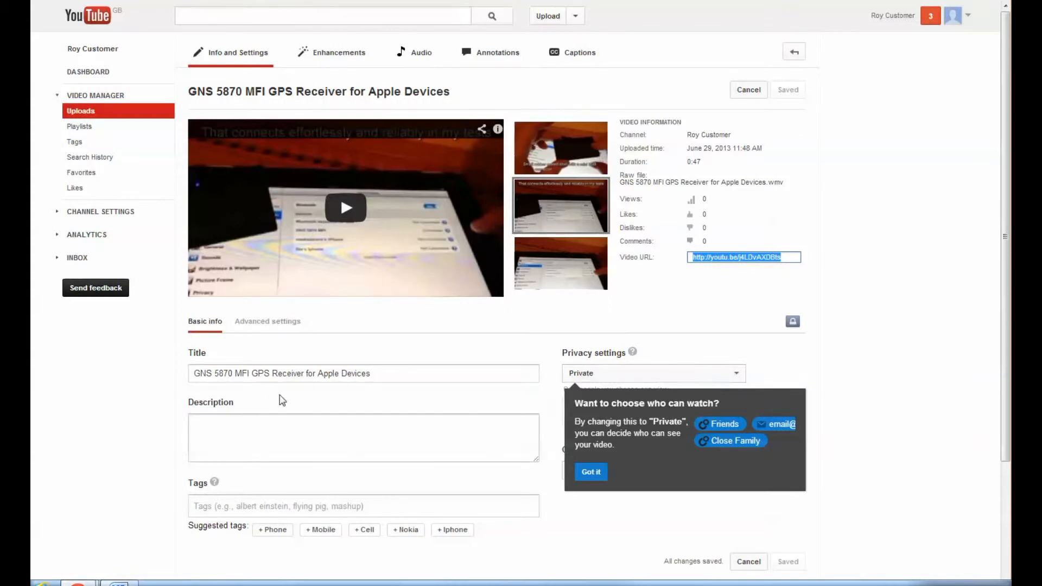
{"action": "scroll", "coordinate": [281, 430], "scroll_direction": "down", "scroll_amount": 3}
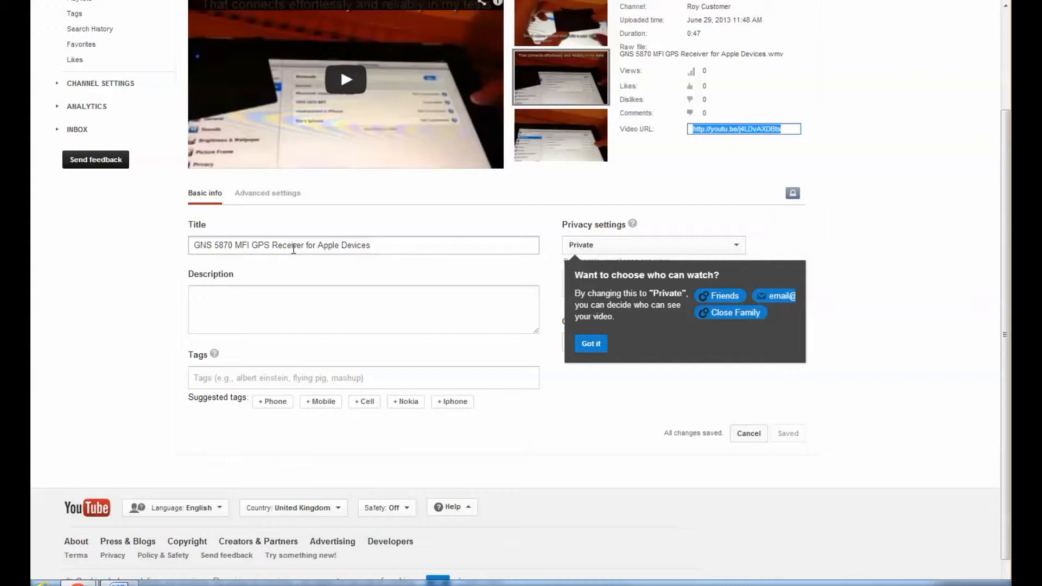
- Append ' - Review' to the title 'GNS 5870 MFI GPS Receiver for Apple Devices'
{"action": "left_click", "coordinate": [382, 245]}
{"action": "type", "text": "- "}
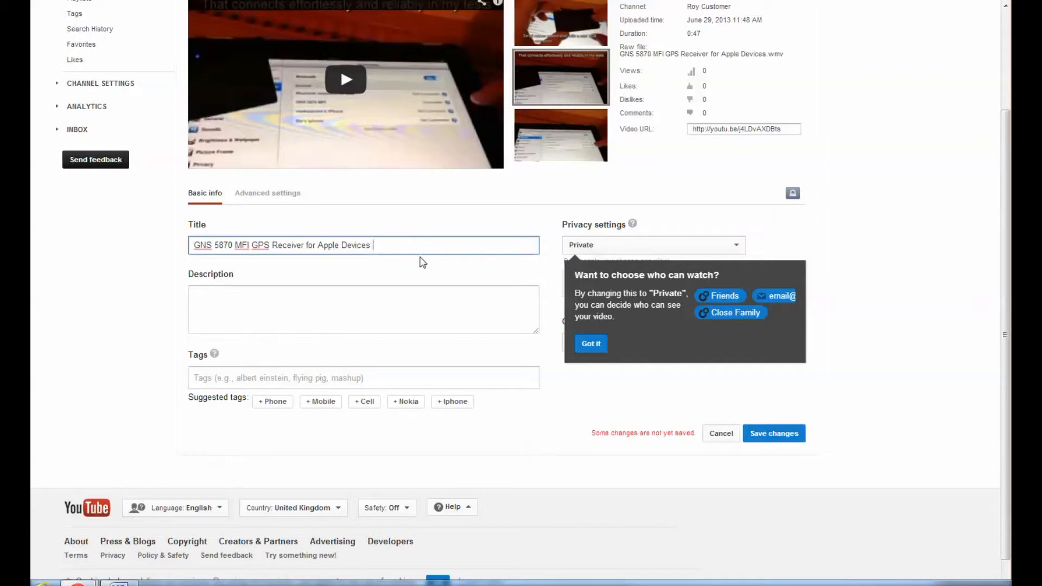
{"action": "type", "text": "Review"}
{"action": "left_click", "coordinate": [453, 294]}
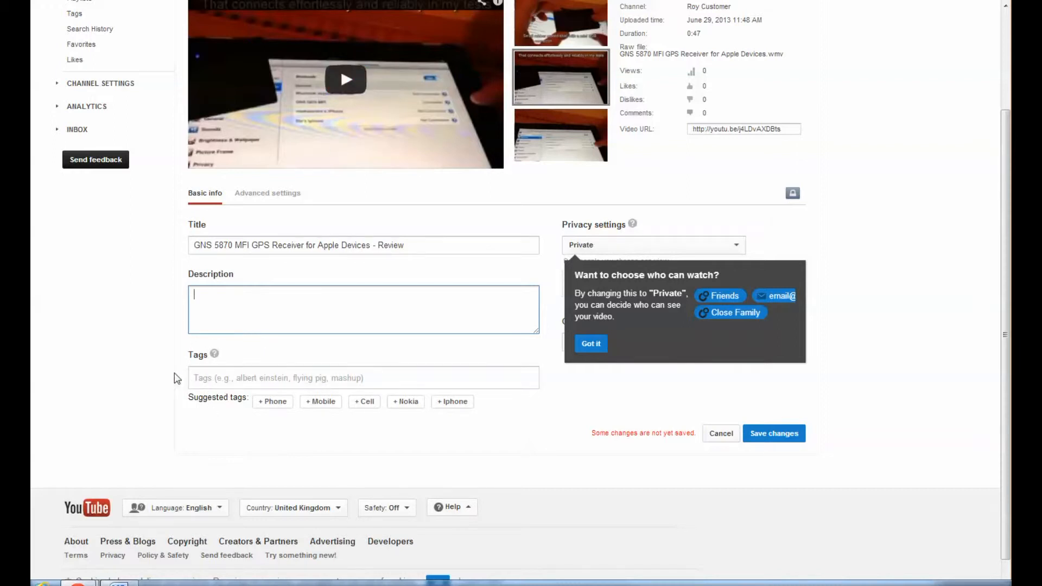
- Add the tags Phone, Iphone, Review, Apple Inc., GPS Navigation Device, and a custom 'navigation' tag
{"action": "left_click", "coordinate": [271, 401]}
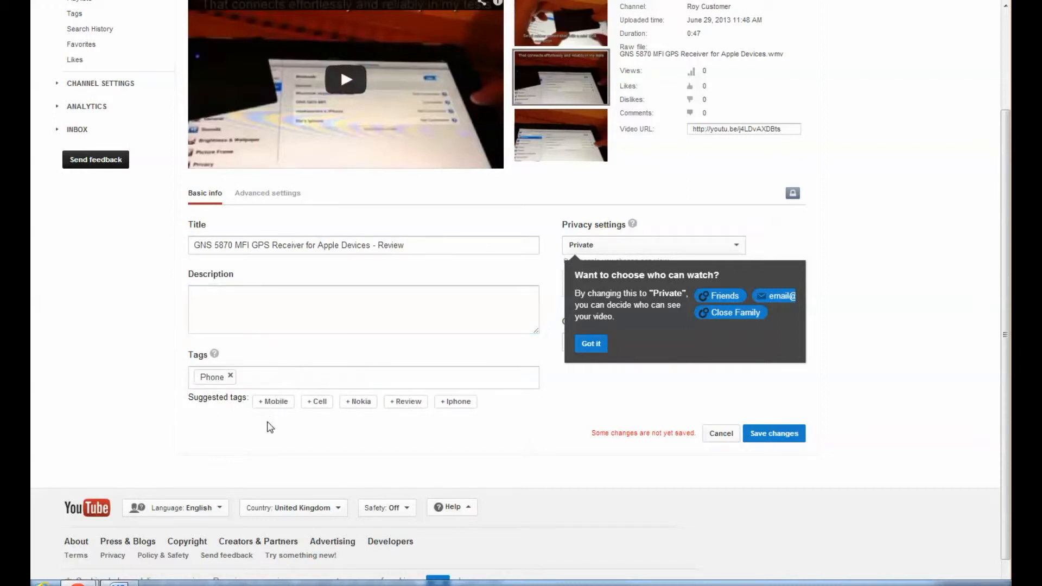
{"action": "left_click", "coordinate": [457, 403]}
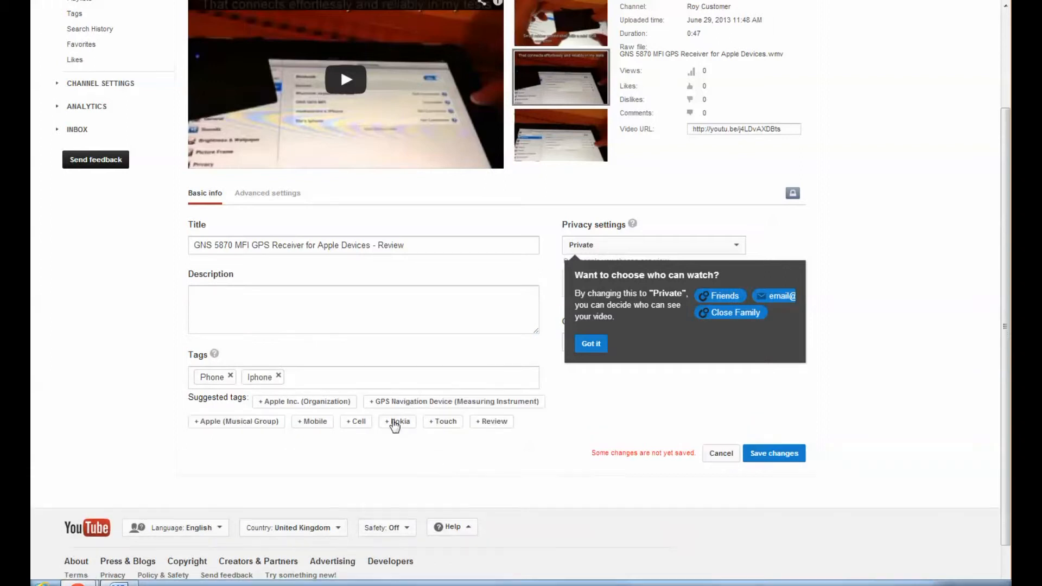
{"action": "left_click", "coordinate": [491, 423]}
{"action": "left_click", "coordinate": [304, 402]}
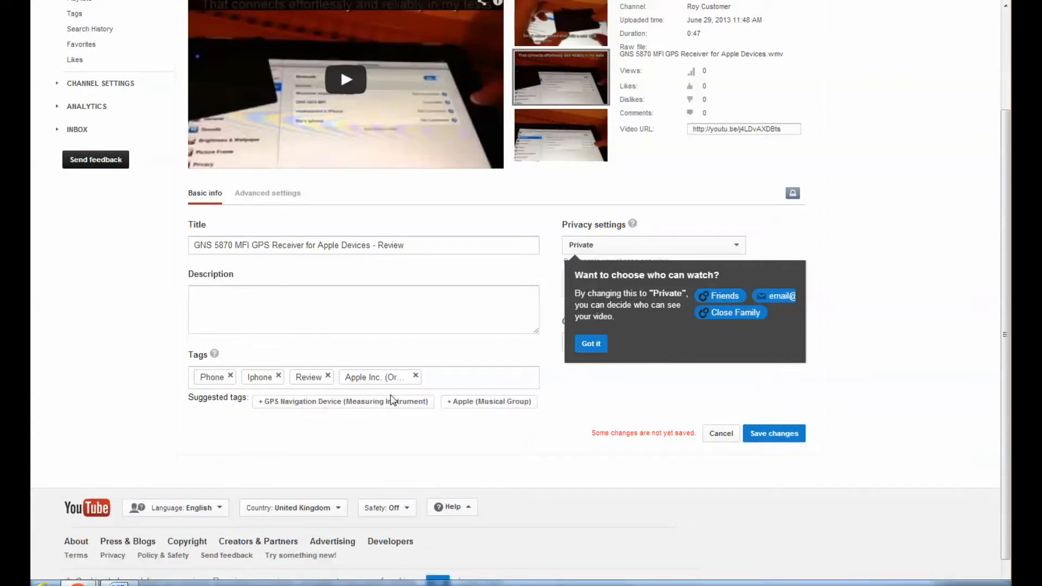
{"action": "left_click", "coordinate": [344, 404]}
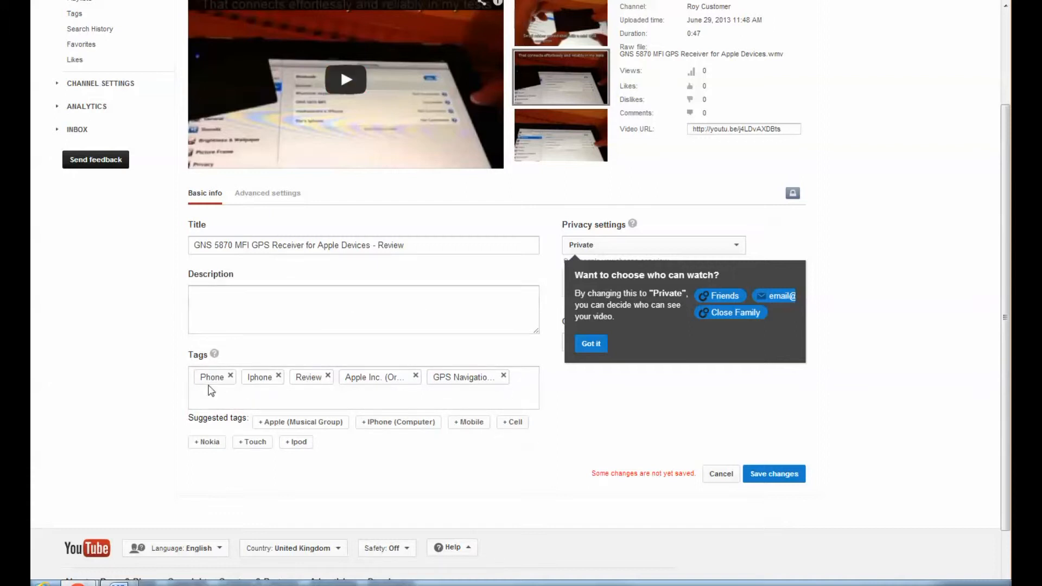
{"action": "left_click", "coordinate": [528, 387]}
{"action": "type", "text": "navigation"}
{"action": "key", "text": "Return"}
{"action": "left_click", "coordinate": [261, 198]}
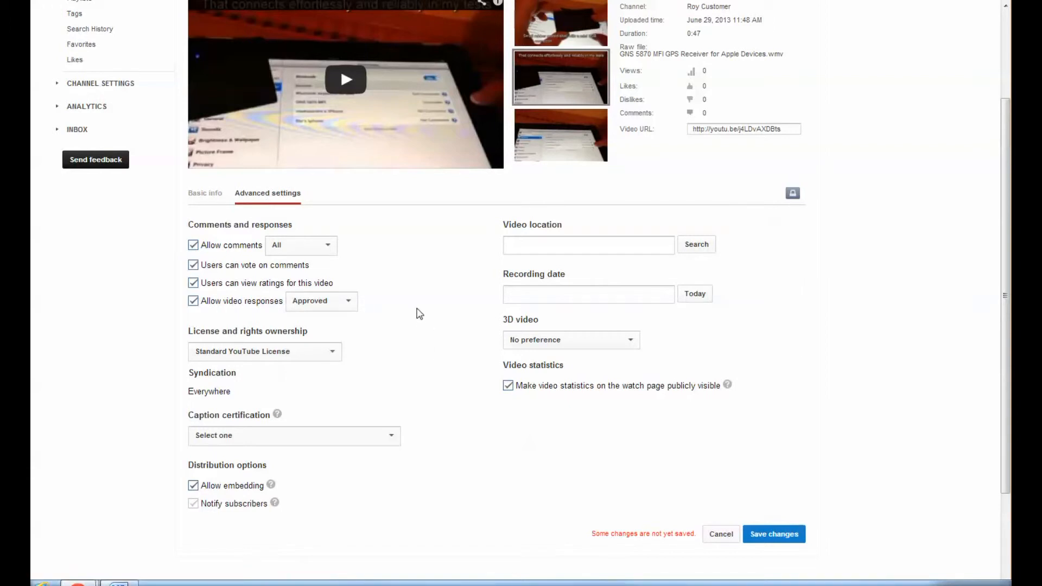
{"action": "left_click", "coordinate": [207, 198]}
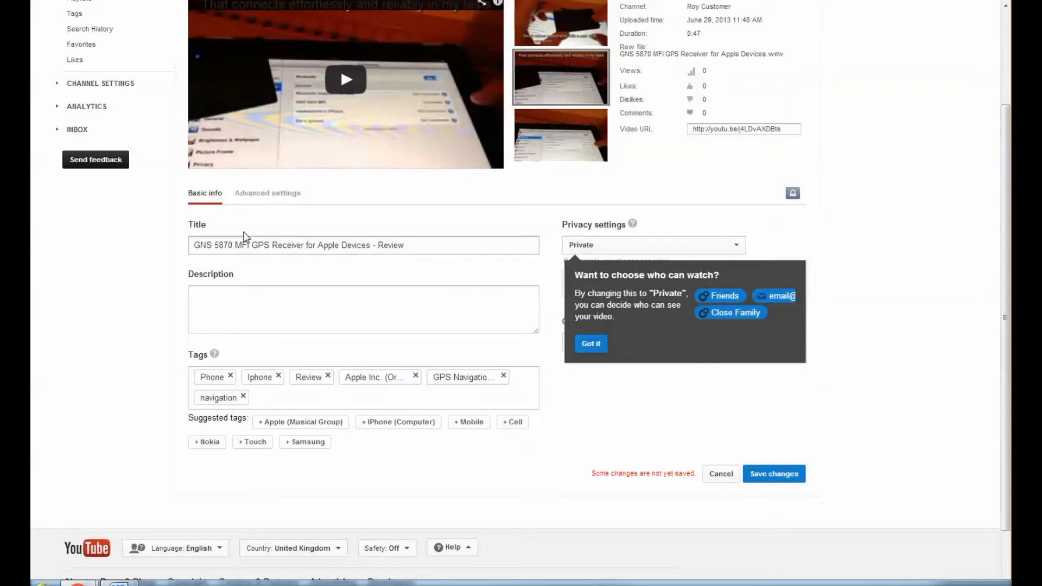
- Save the '- Review' title and six tags on the GPS receiver video
{"action": "left_click", "coordinate": [769, 476]}
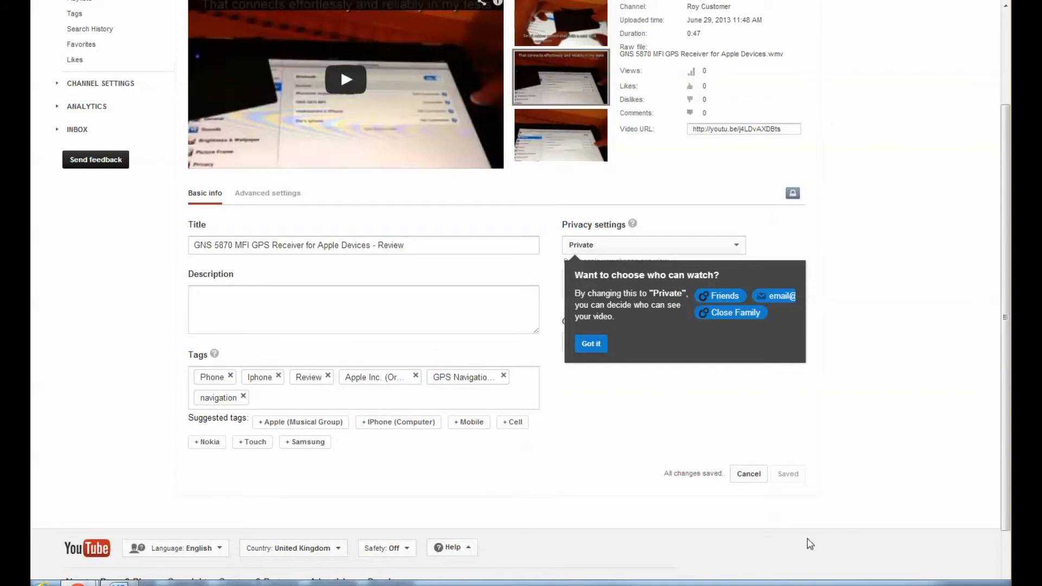
{"action": "scroll", "coordinate": [828, 525], "scroll_direction": "up", "scroll_amount": 3}
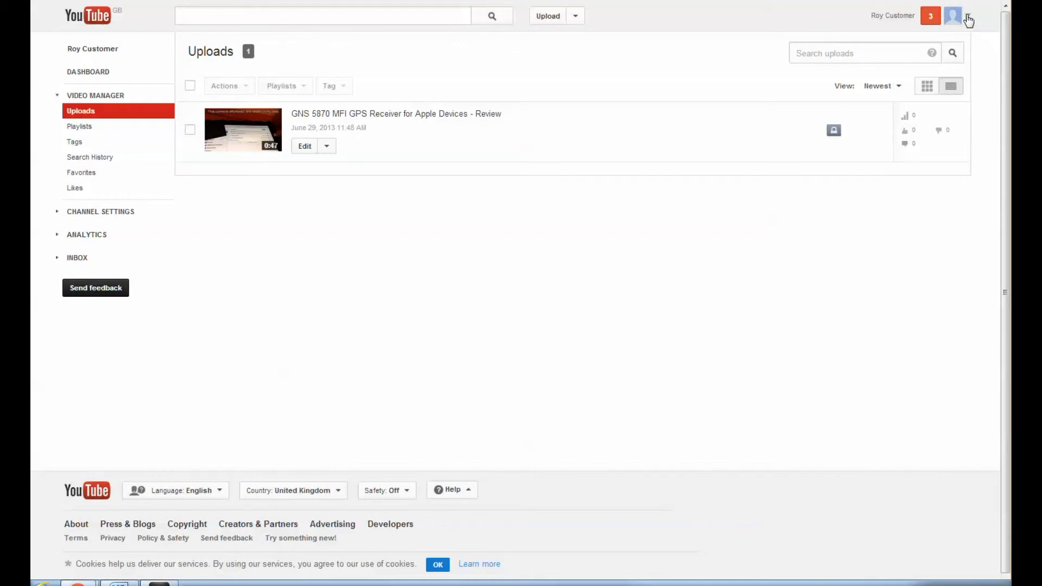
- Go to My channel from the account menu and open the Add channel art chooser
{"action": "left_click", "coordinate": [969, 20]}
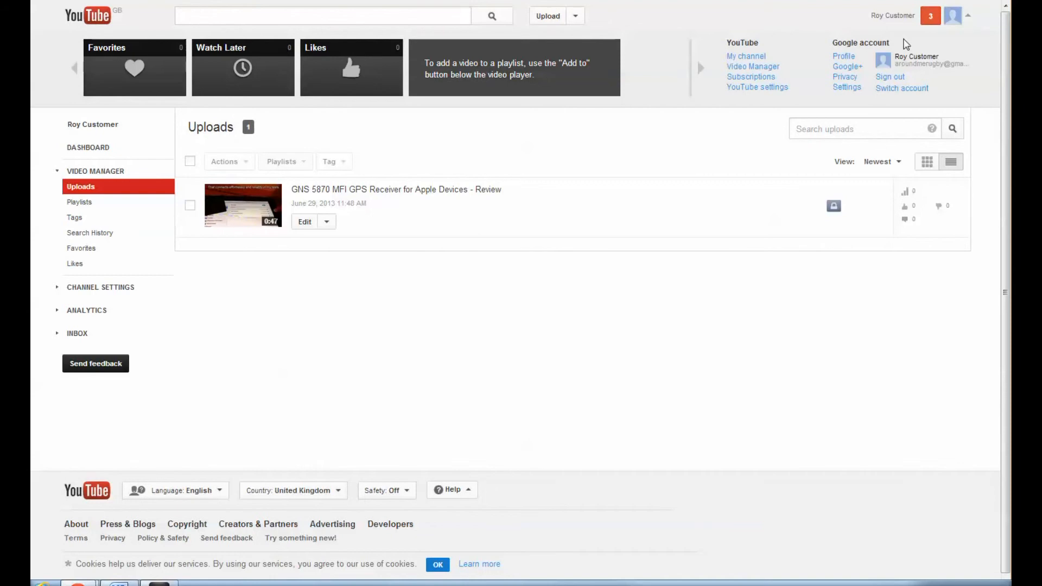
{"action": "left_click", "coordinate": [762, 57]}
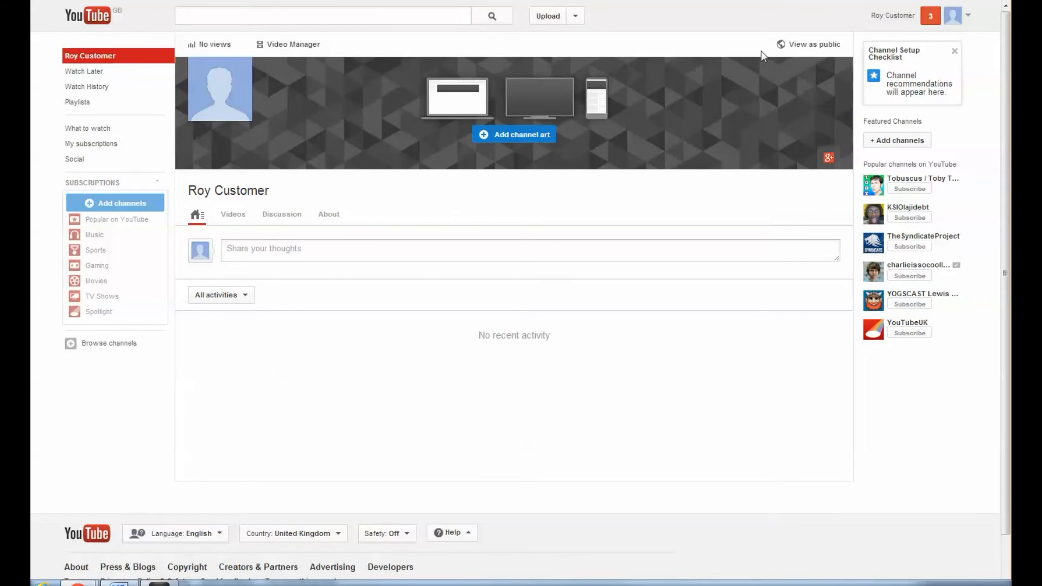
{"action": "left_click", "coordinate": [503, 133]}
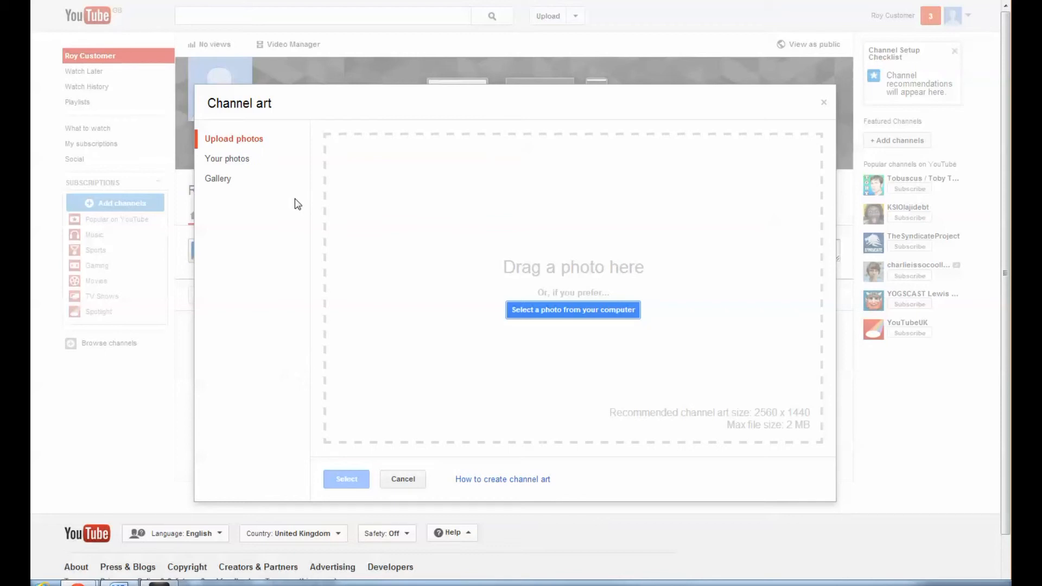
- Choose the beige Directions.JPG gallery image, adjust its crop, and apply it as channel art
{"action": "left_click", "coordinate": [220, 183]}
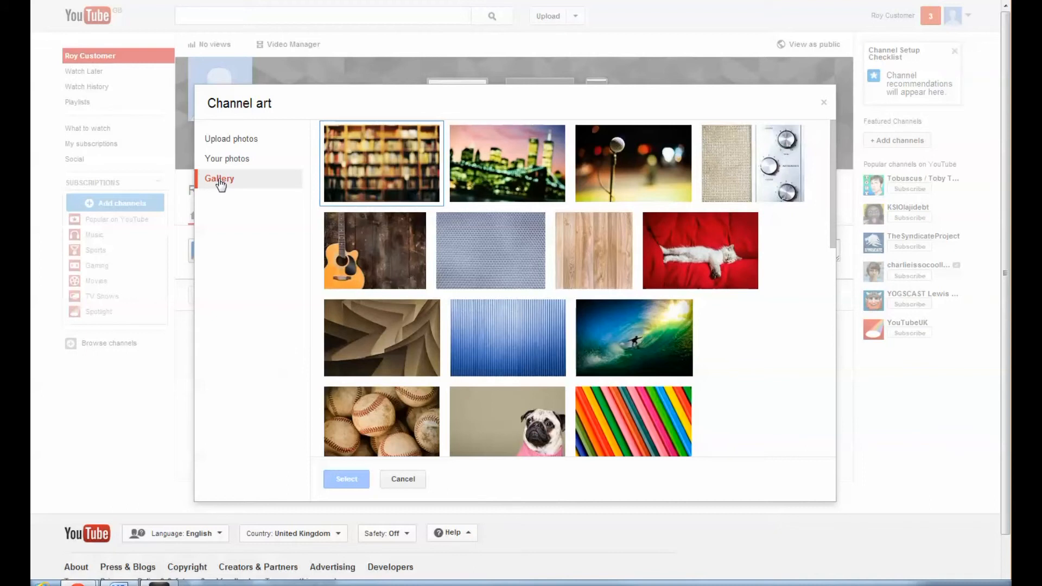
{"action": "left_click", "coordinate": [401, 332]}
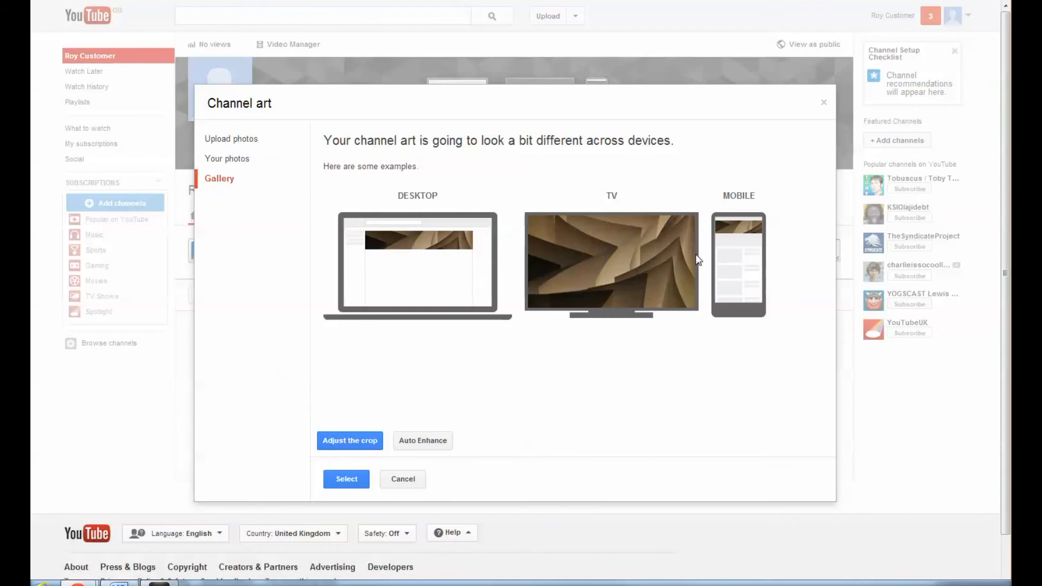
{"action": "left_click", "coordinate": [356, 440]}
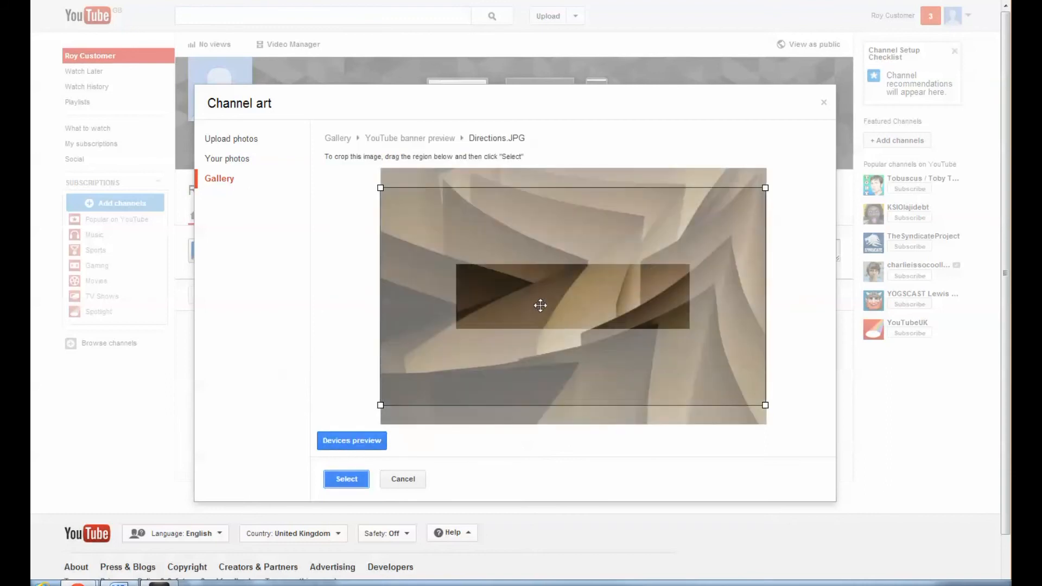
{"action": "left_click_drag", "start_coordinate": [540, 305], "coordinate": [611, 254]}
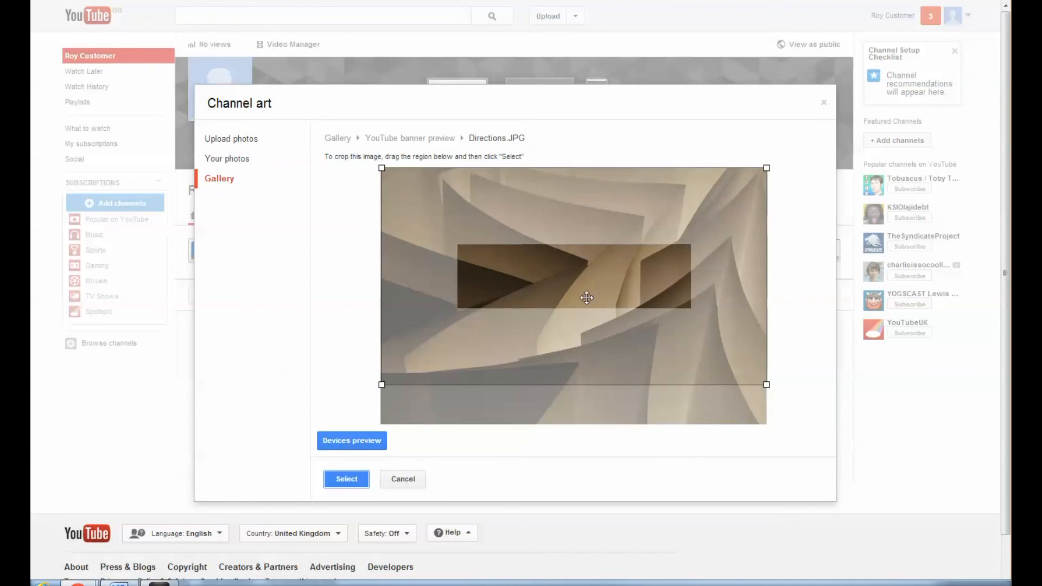
{"action": "left_click", "coordinate": [355, 479]}
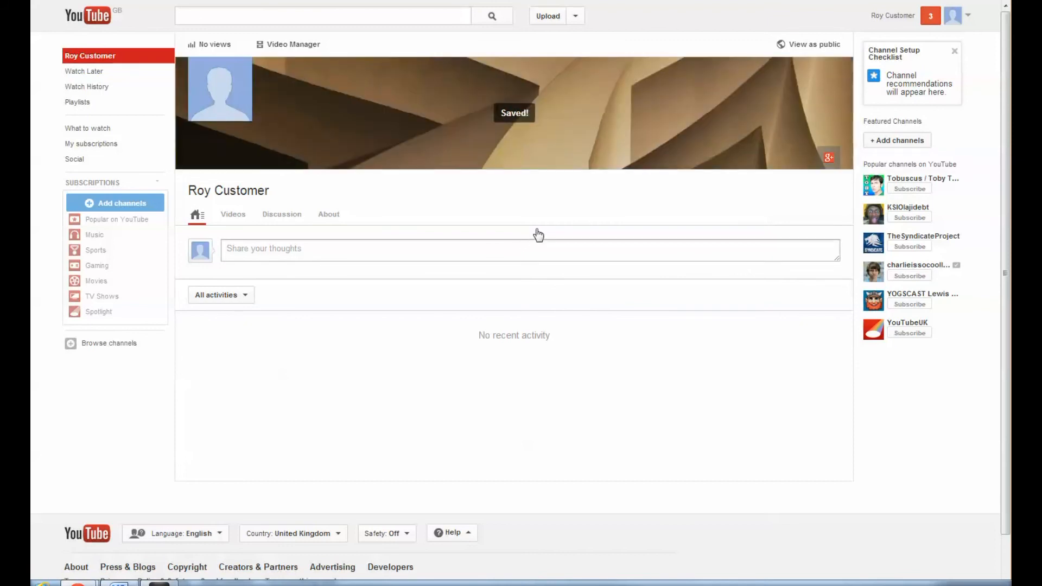
- Switch the channel to View as public and show its Videos list
{"action": "left_click", "coordinate": [805, 46]}
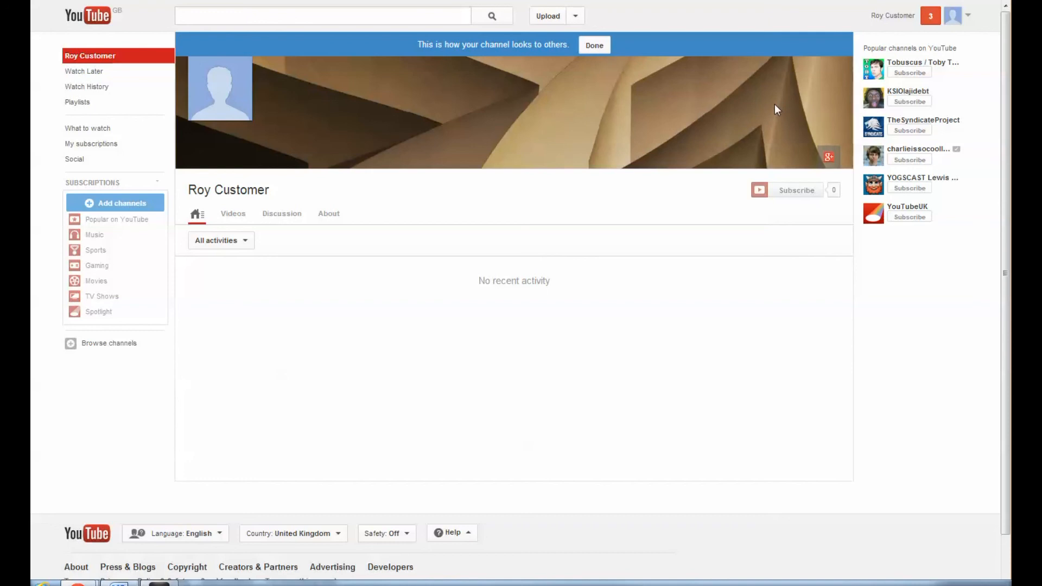
{"action": "left_click", "coordinate": [234, 217]}
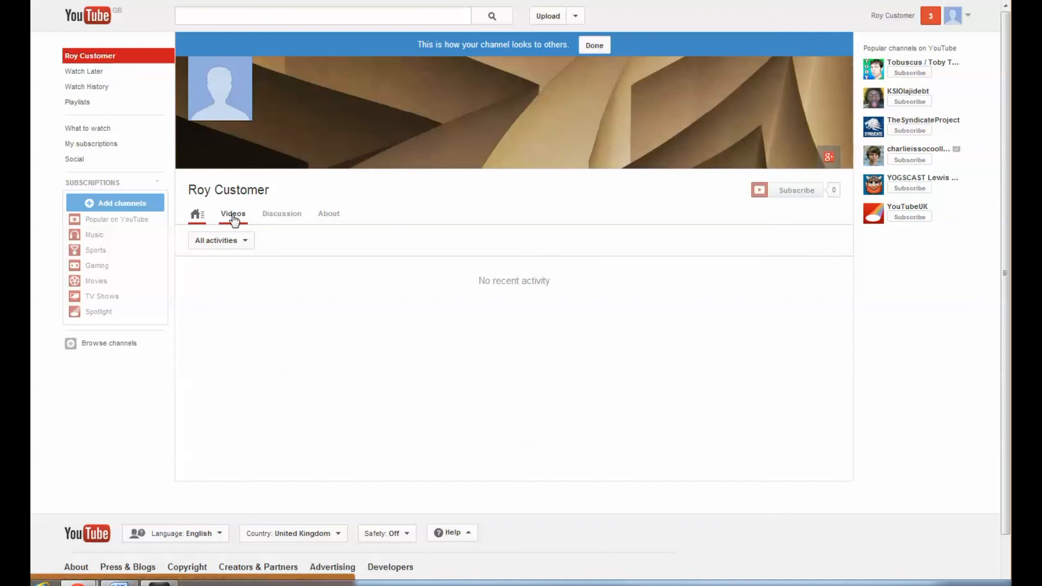